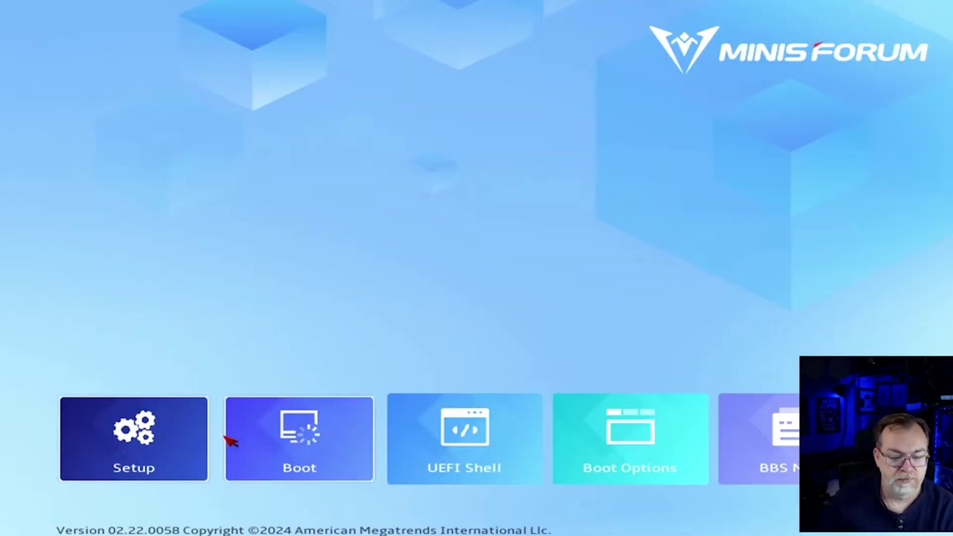
Step: Enter the BIOS setup and open the CPU configuration page in the advanced settings
left_click(172, 442)
left_click_drag(902, 147, 910, 266)
left_click(110, 143)
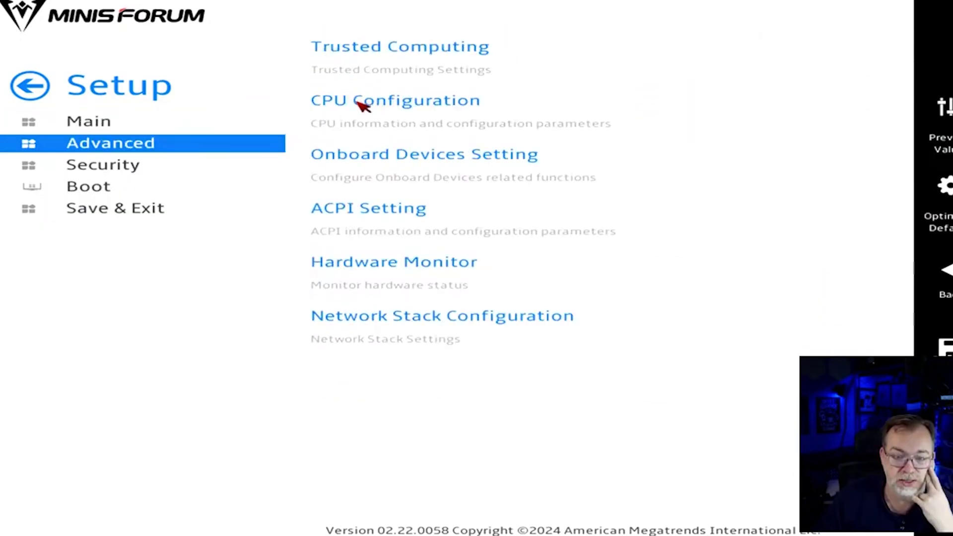
left_click(362, 103)
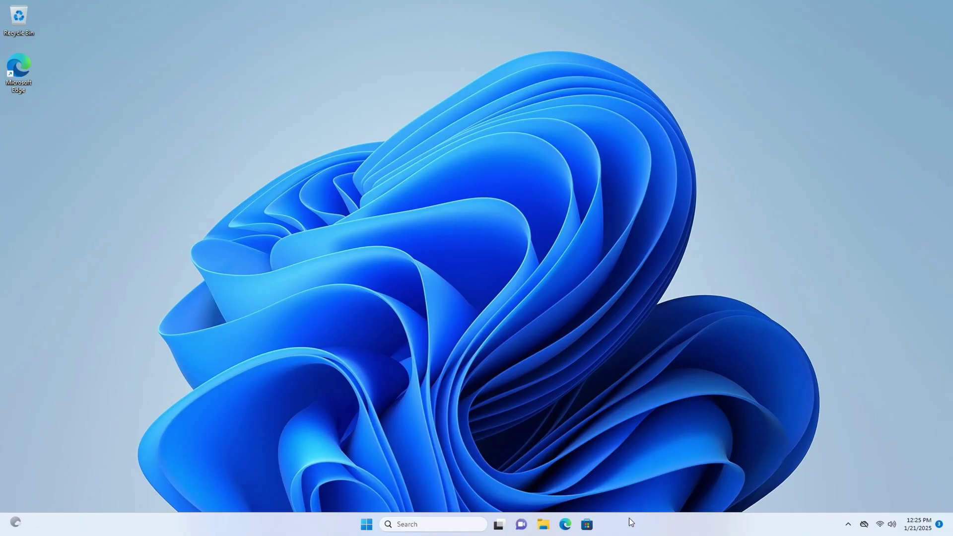
Step: Open Task Manager in Windows and show the performance view
right_click(630, 518)
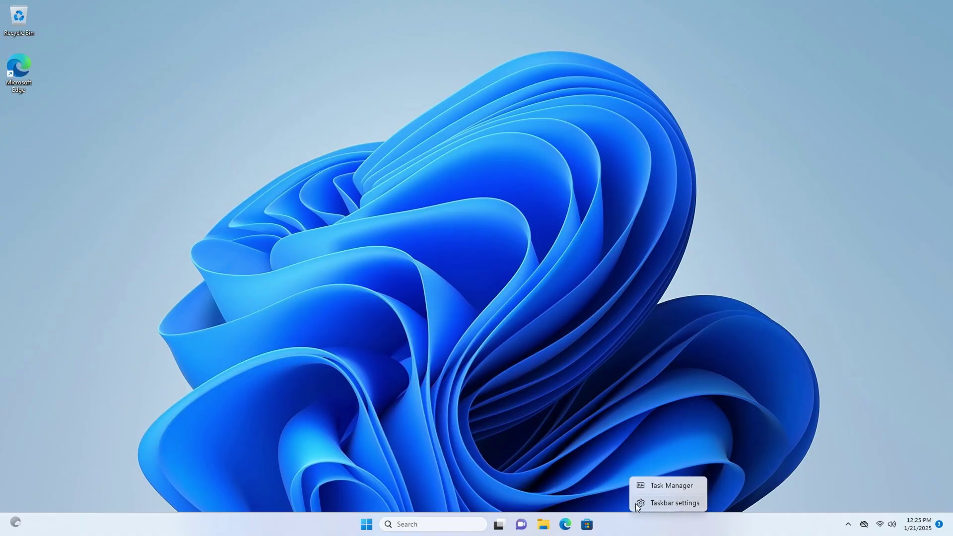
left_click(641, 487)
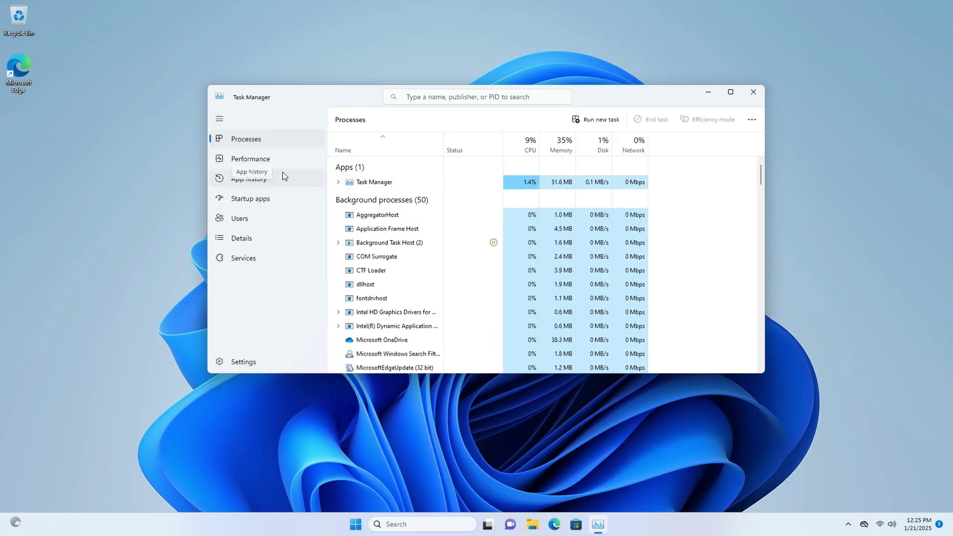
left_click(274, 157)
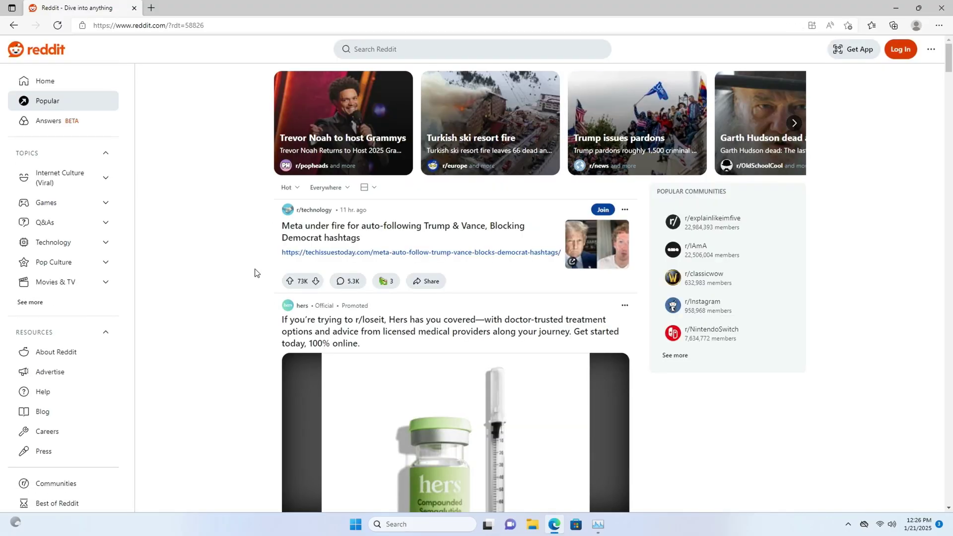
Step: Browse down through Reddit's popular feed in Microsoft Edge to test page scrolling
scroll(255, 272, "down", 15)
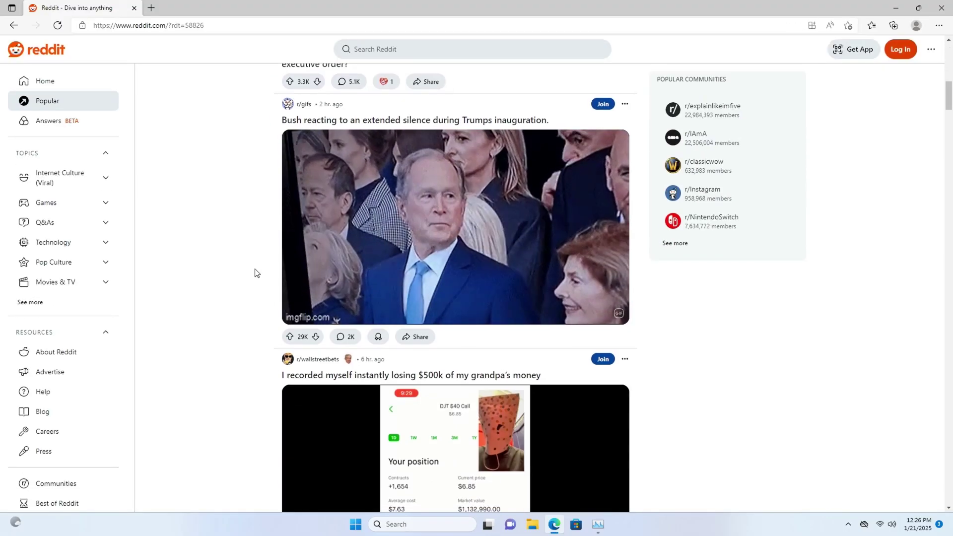
scroll(254, 272, "down", 5)
scroll(254, 272, "down", 20)
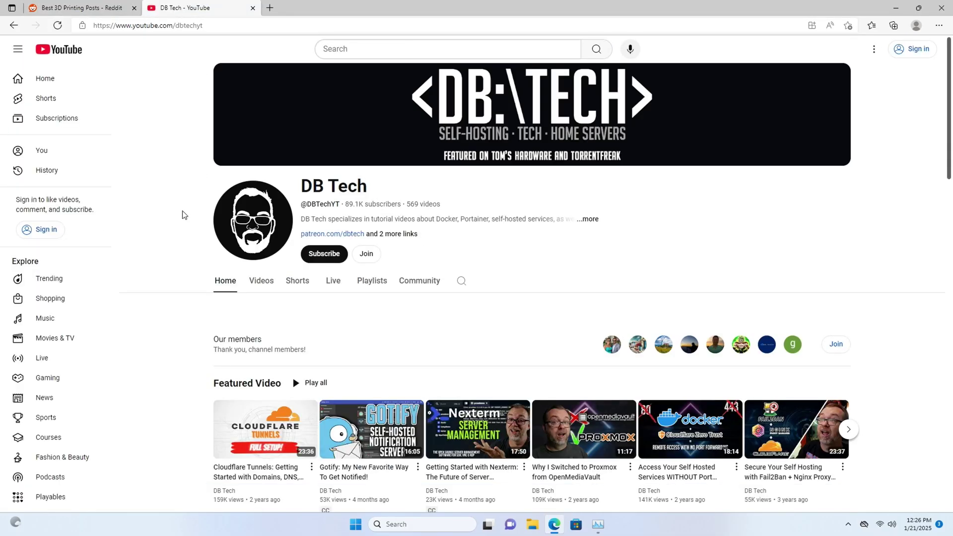
Step: Play the Pangolin video from the DB Tech YouTube channel and dismiss the YouTube Premium offer
scroll(183, 215, "down", 8)
scroll(184, 219, "down", 1)
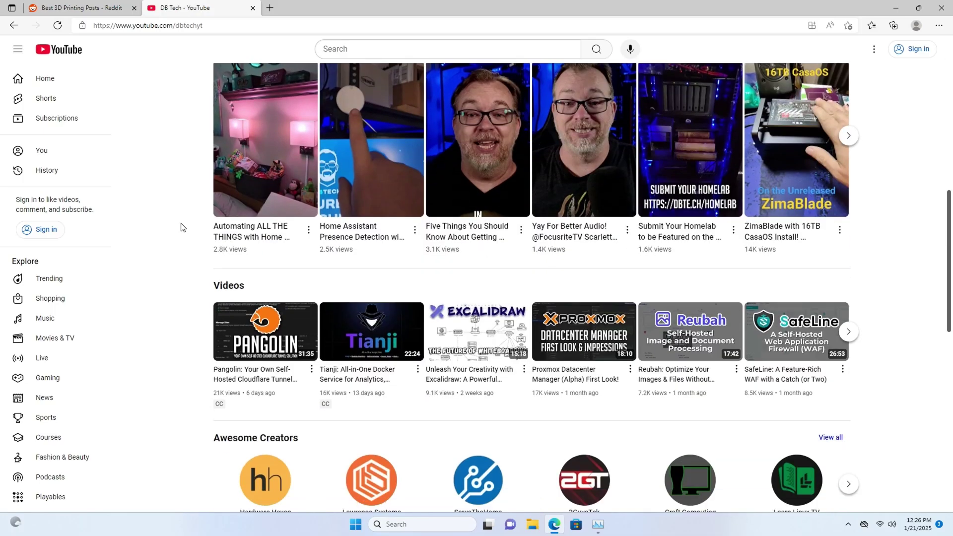
left_click(218, 316)
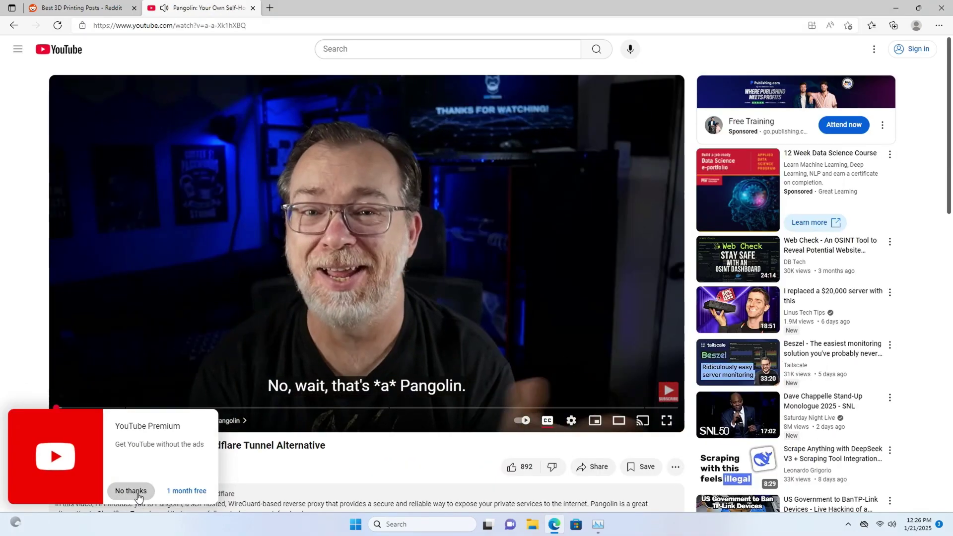
left_click(133, 491)
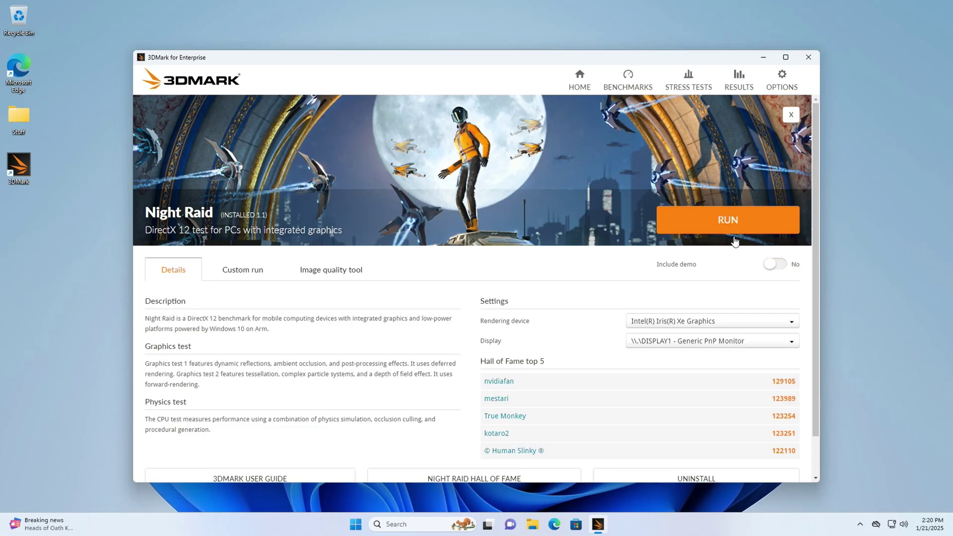
Step: Run the Night Raid benchmark in 3DMark on the Intel Iris Xe graphics
left_click(730, 233)
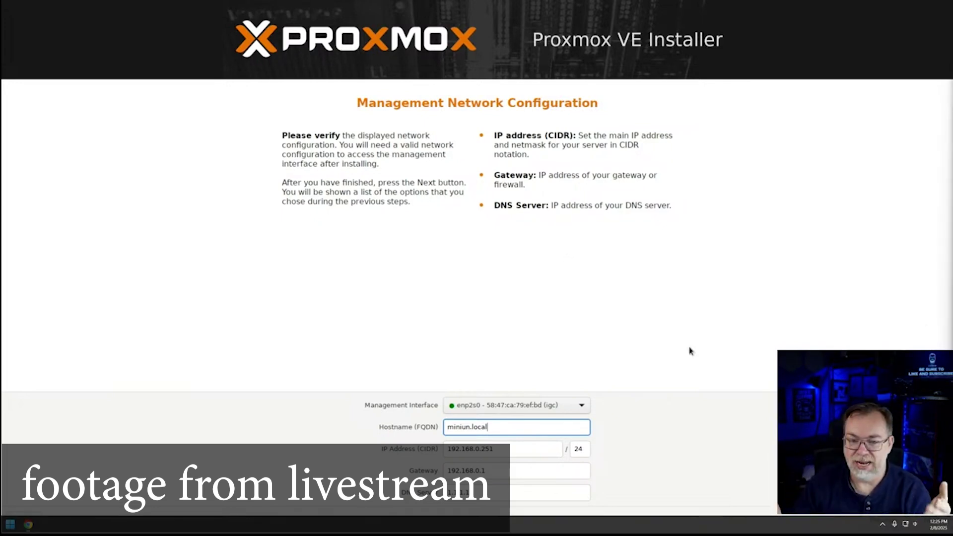
Step: Accept hostname miniun.local and the management network configuration in the Proxmox VE installer, and start the installation
key("Return")
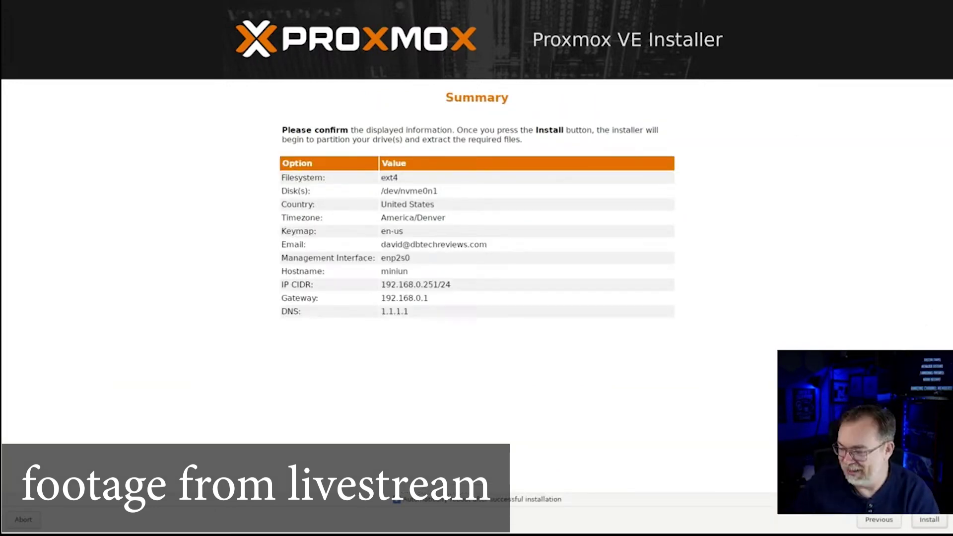
key("Return")
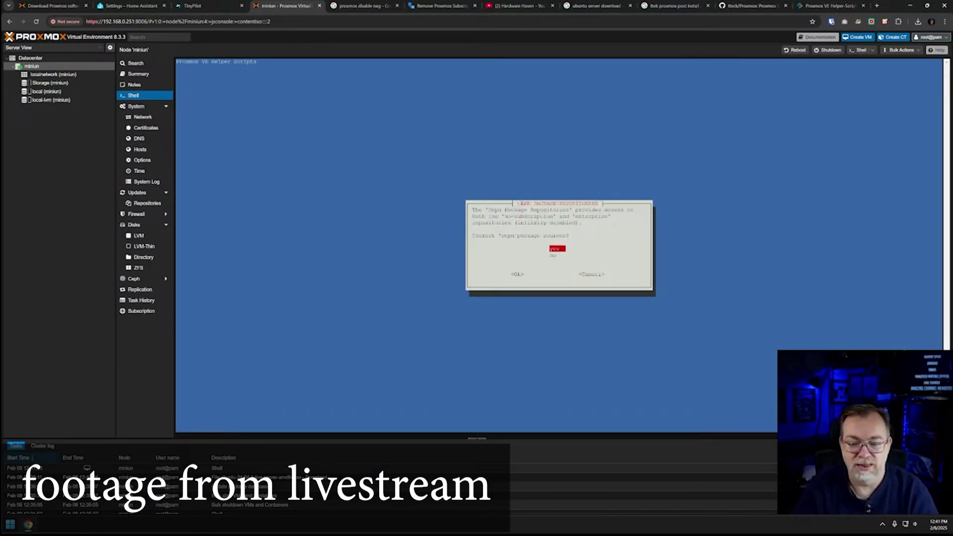
Step: Choose yes for correcting the Ceph package sources in the Proxmox VE helper script
key("Return")
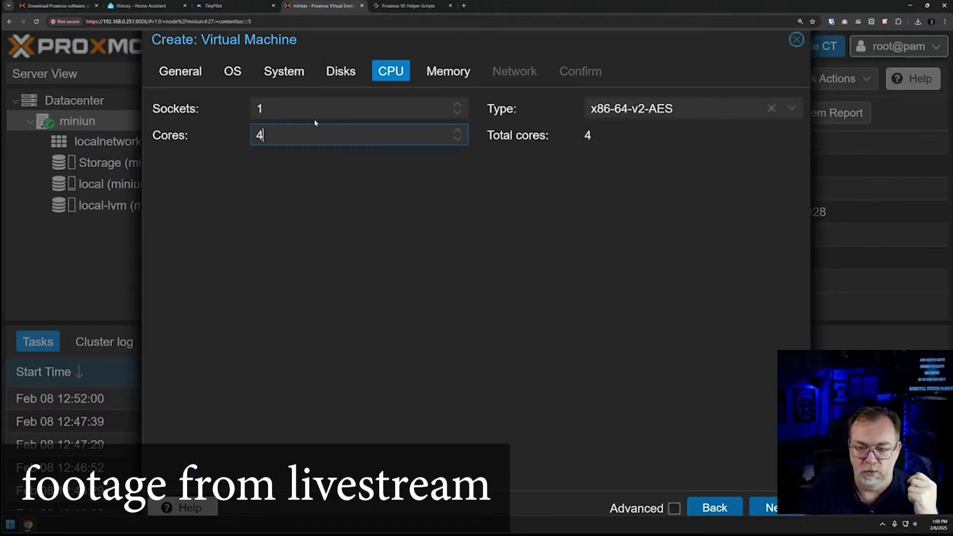
Step: Set the new virtual machine's CPU type to host and return to its system settings
left_click(657, 108)
scroll(764, 239, "down", 10)
left_click(283, 71)
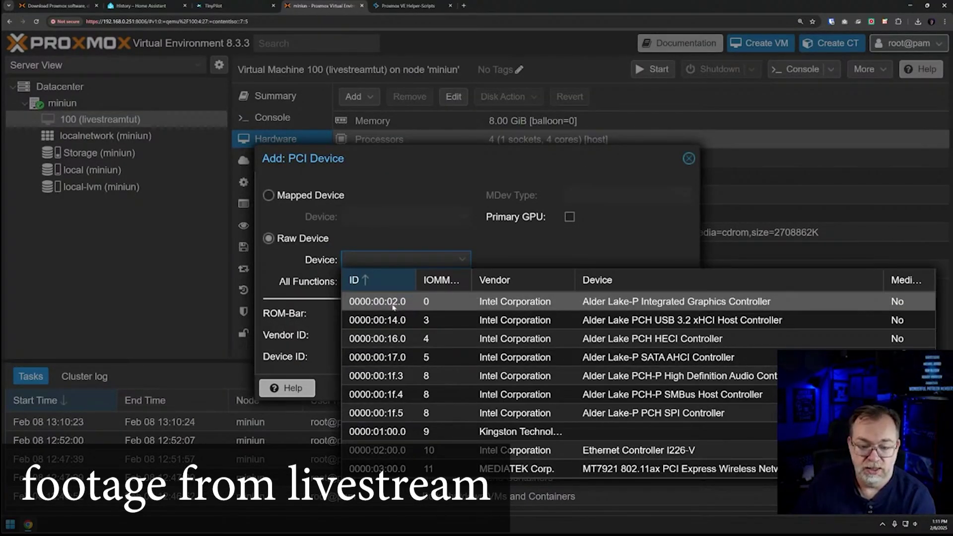
Step: Choose raw device 0000:00:02.0, the Alder Lake-P Integrated Graphics Controller, as the PCI device for VM 100
left_click(403, 305)
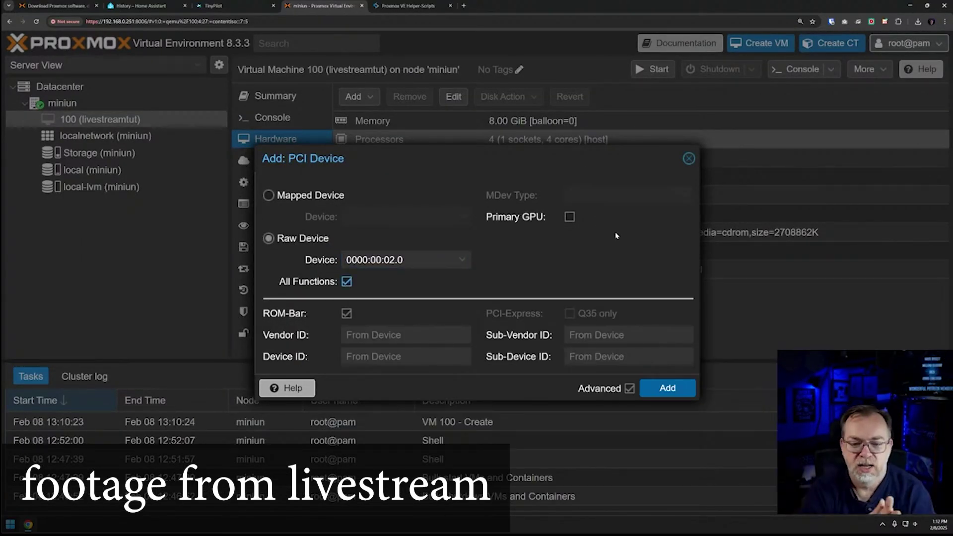
left_click(461, 260)
left_click(586, 246)
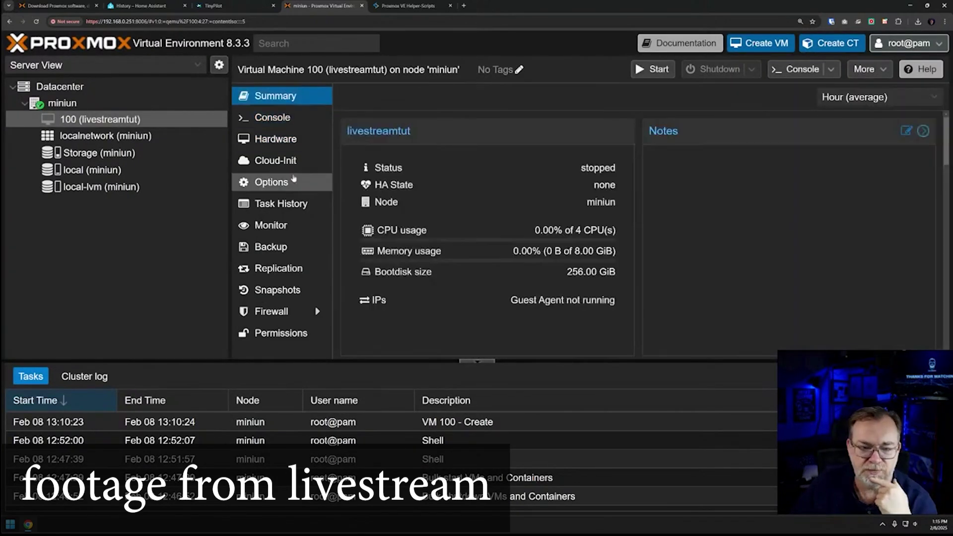
Step: Review the options and hardware of VM 100 (livestreamtut) and open its console in a separate window
left_click(272, 182)
left_click(276, 139)
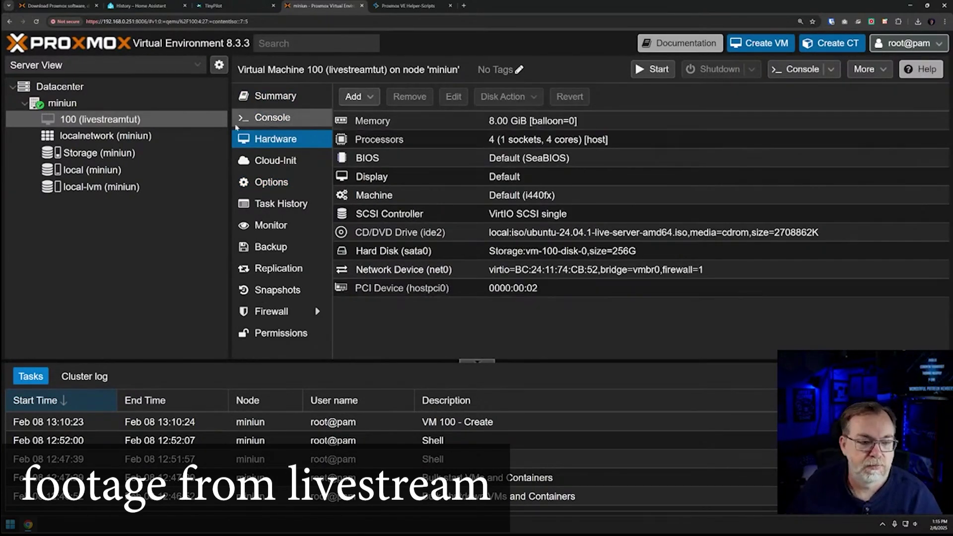
left_click(151, 148)
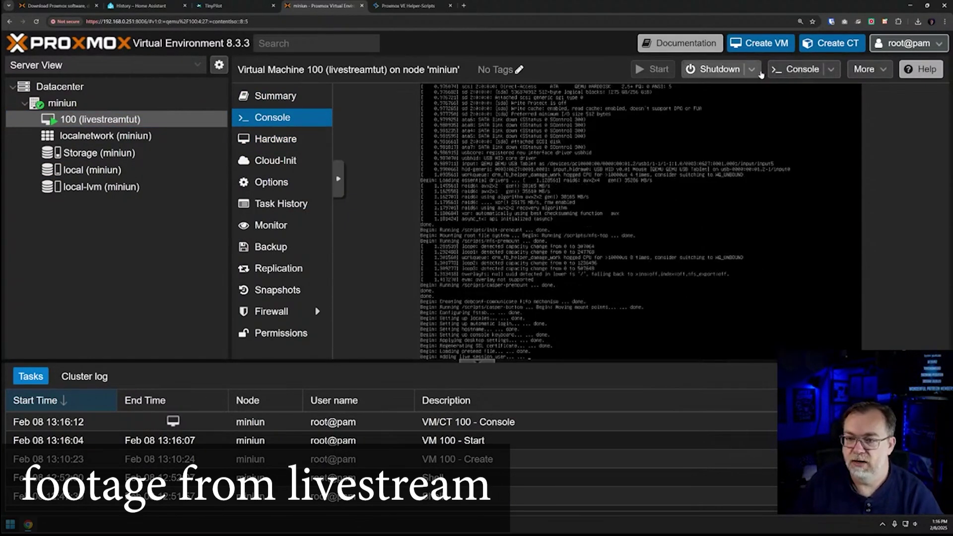
left_click(821, 74)
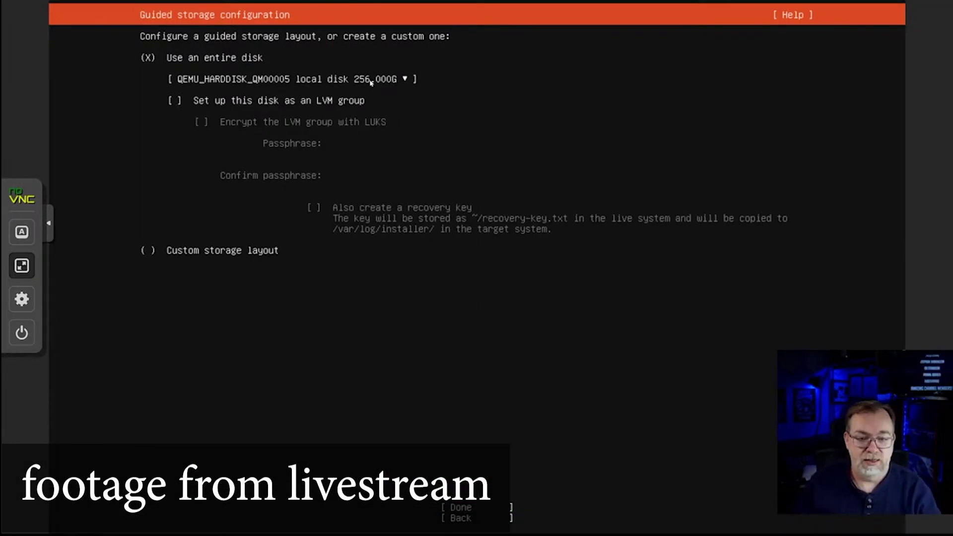
Step: Confirm the guided storage layout using the entire 256 GB disk without an LVM group in the Ubuntu installer
key("Tab")
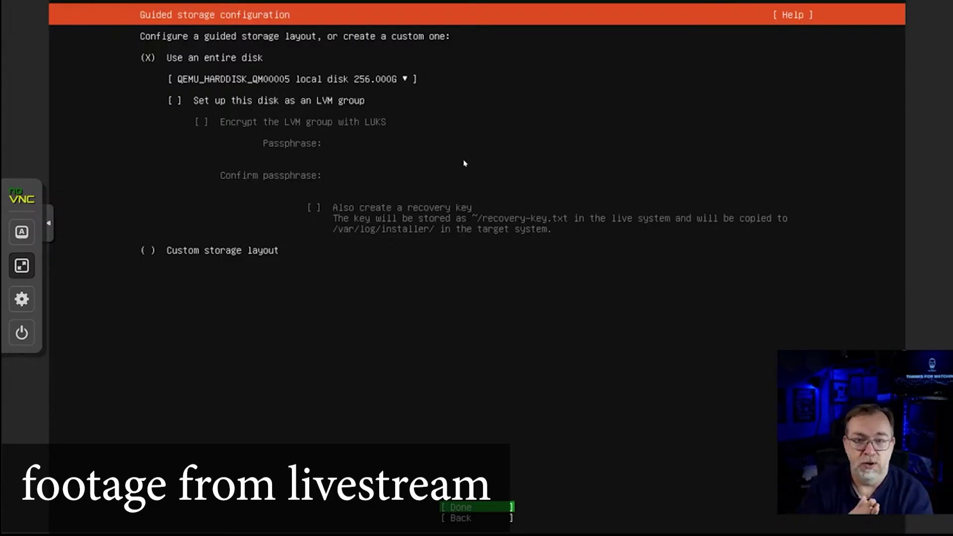
key("Return")
key("Return")
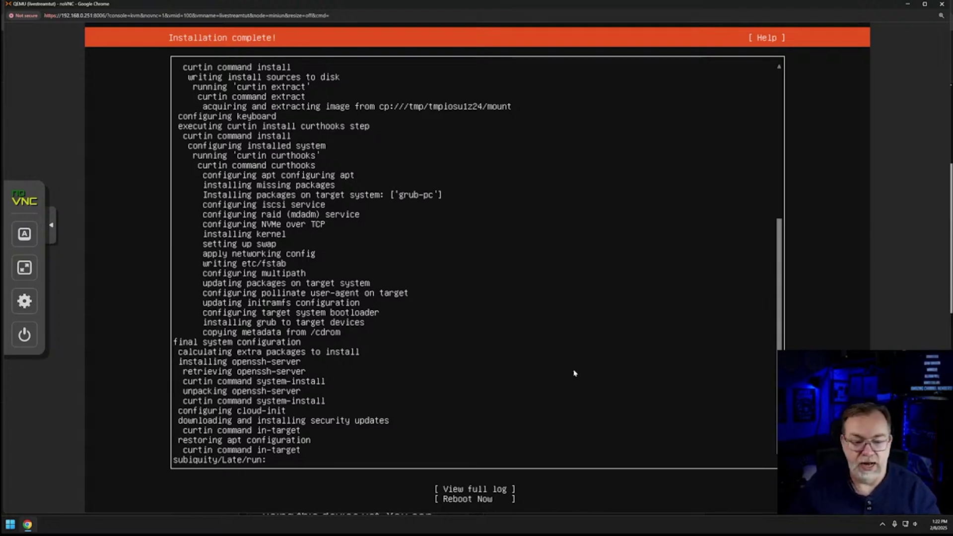
Step: Select the reboot option on the Ubuntu installer's completion screen
key("Tab")
key("Tab")
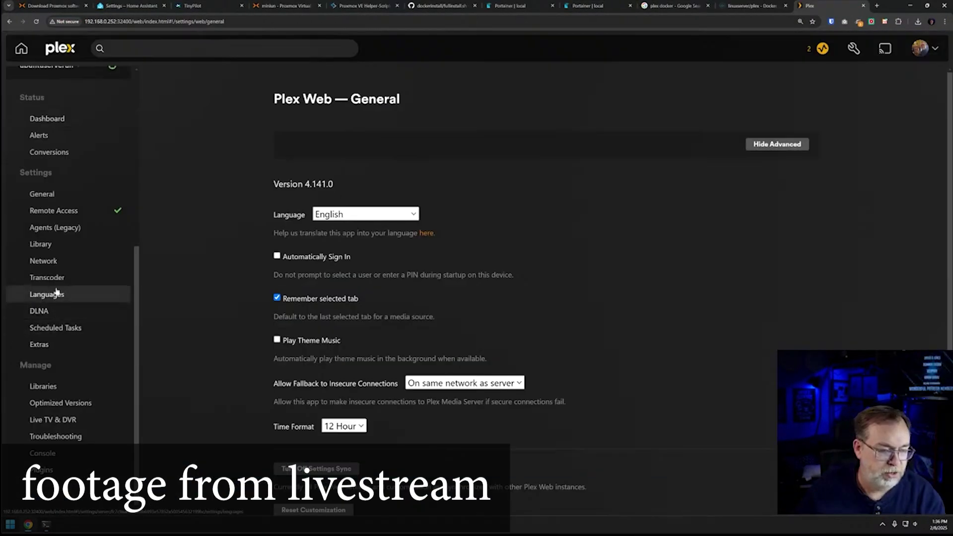
Step: Review the ubuntuserverun server's Transcoder settings in Plex
left_click(49, 277)
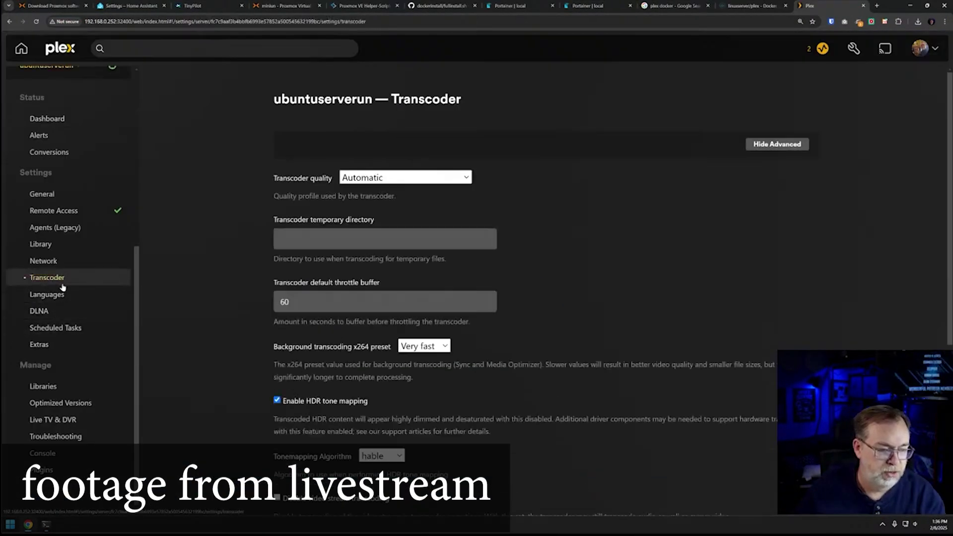
scroll(396, 344, "down", 5)
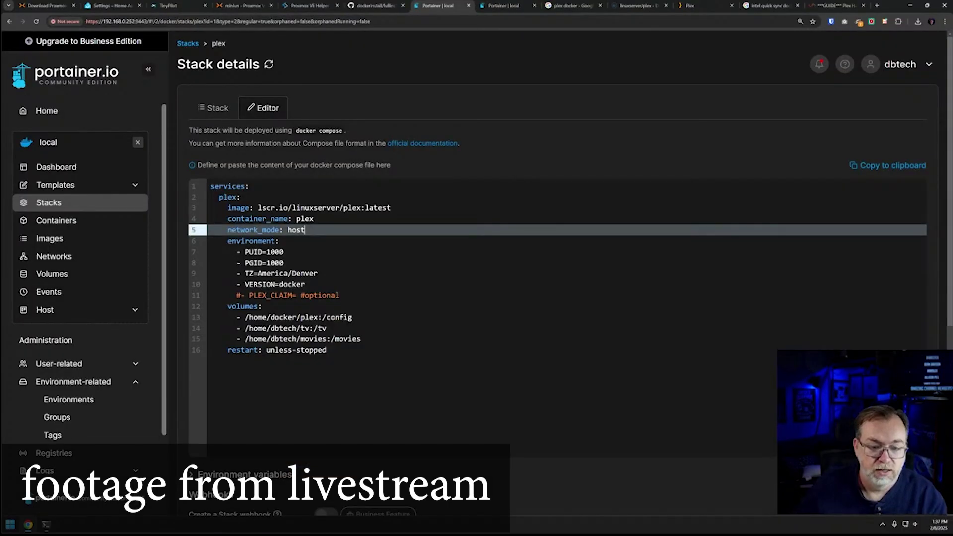
Step: Add a devices entry mapping /dev/dri:/dev/dri below network_mode in Portainer's plex stack and update the stack
left_click(210, 241)
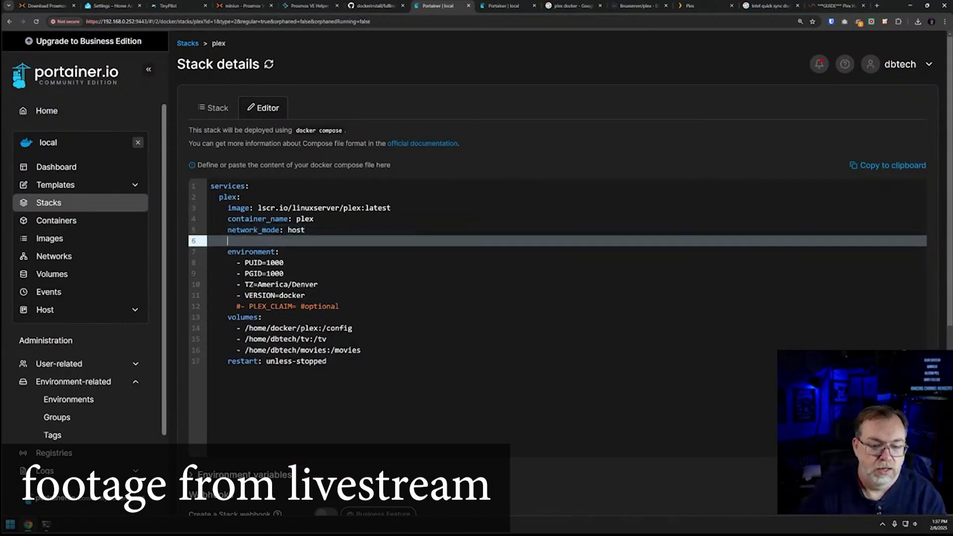
type("devices:   - /dev/dri:/dev/dri")
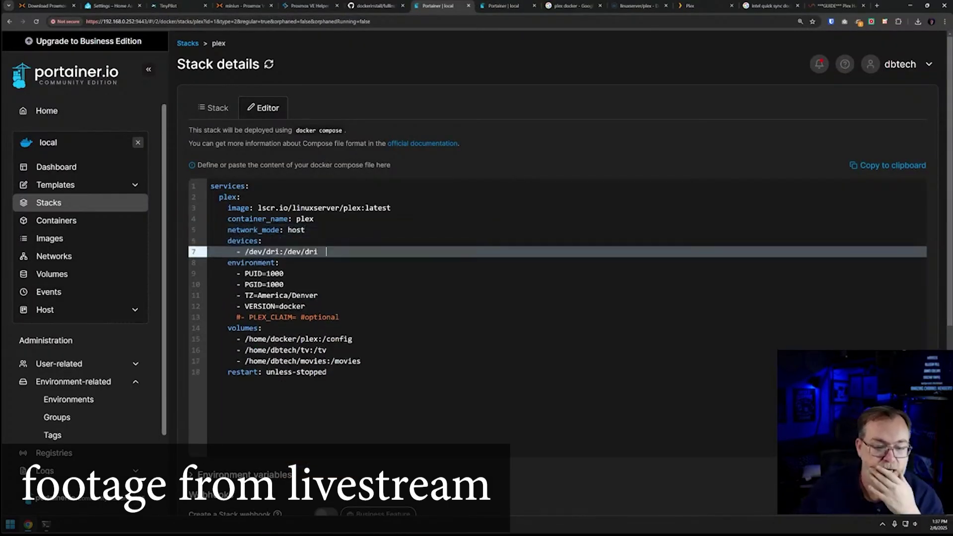
scroll(270, 392, "down", 4)
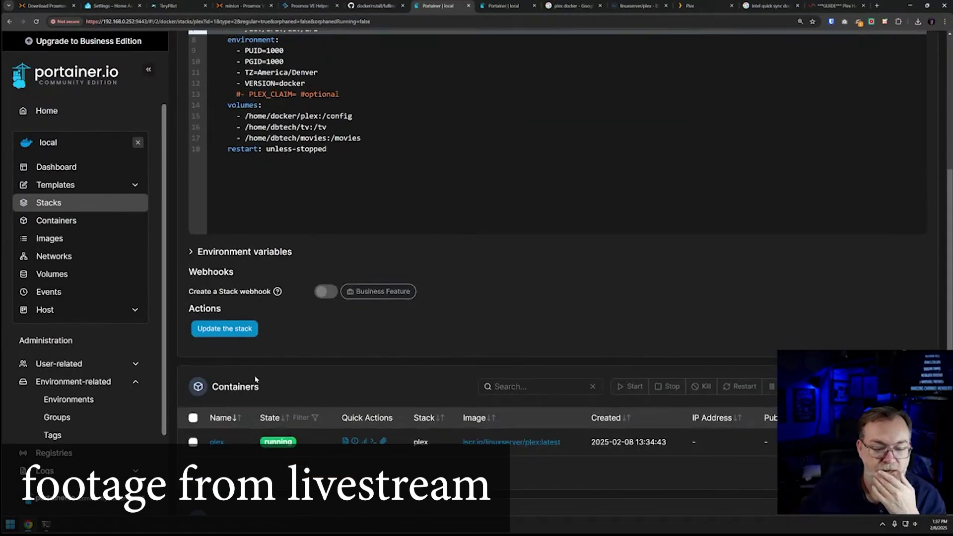
left_click(225, 329)
left_click(525, 323)
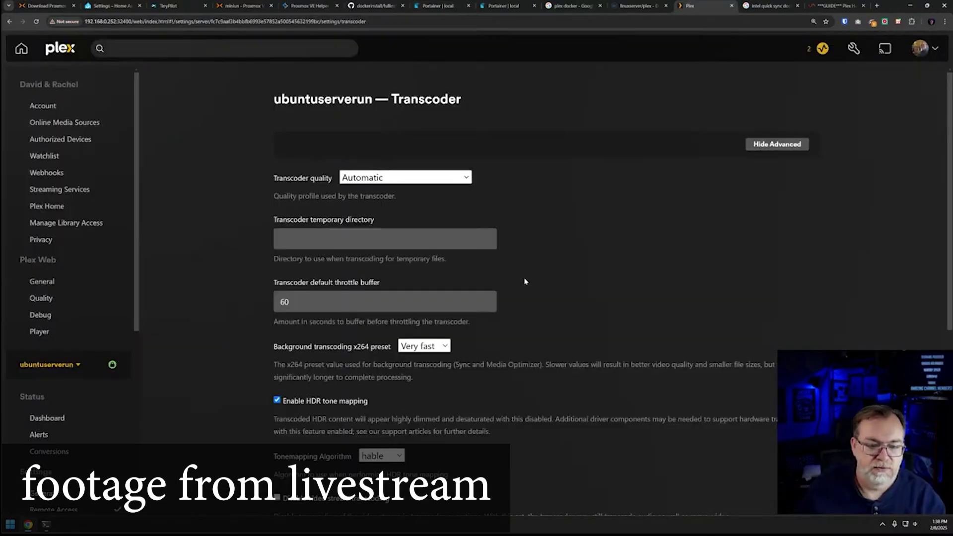
Step: Choose the hardware transcoding device in the Plex server's Transcoder settings
scroll(568, 290, "down", 5)
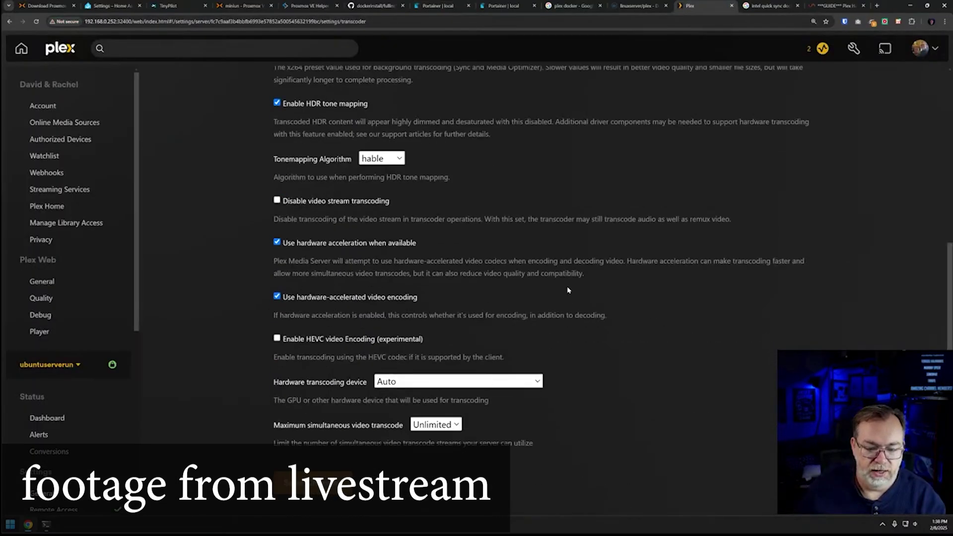
left_click(444, 386)
left_click(436, 409)
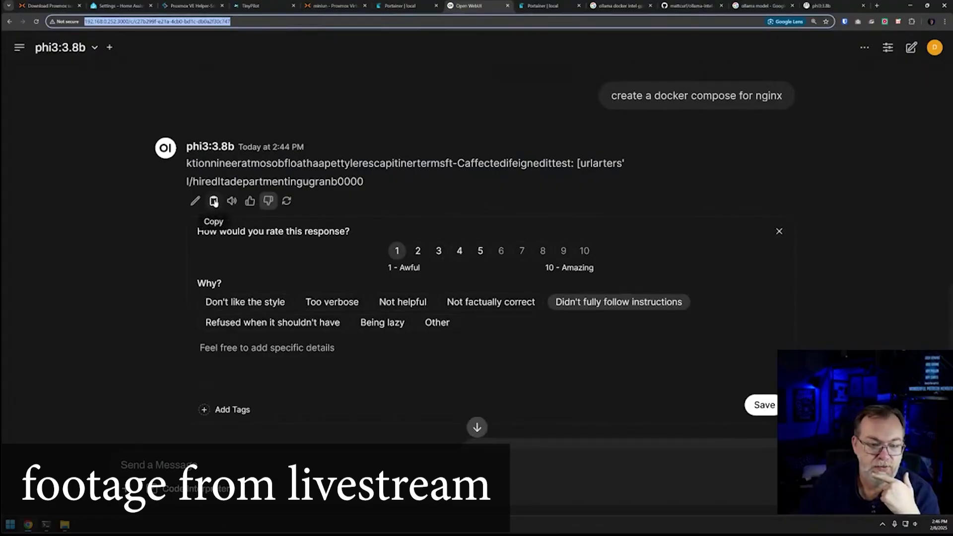
Step: Review the phi3:3.8b replies to the nginx docker compose prompts in Open WebUI
left_click(146, 225)
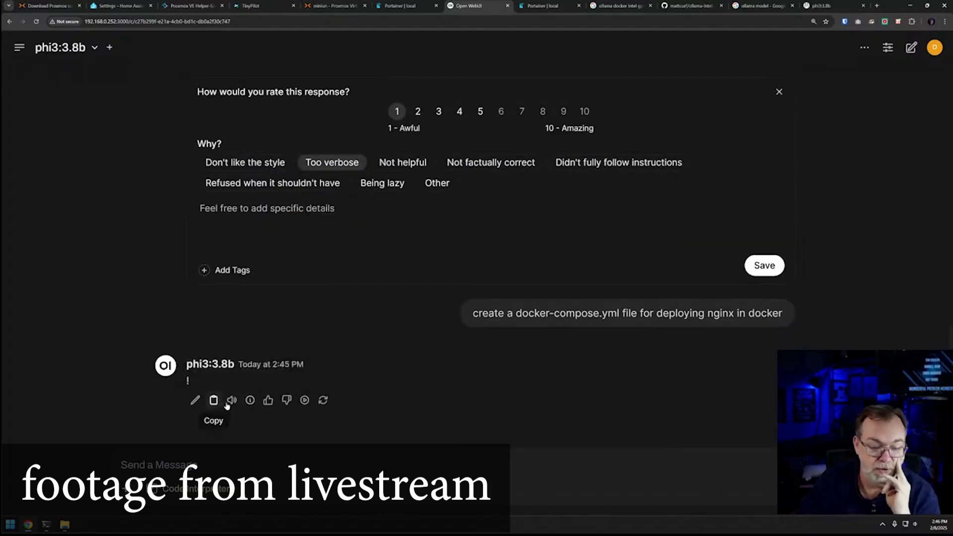
mouse_move(250, 401)
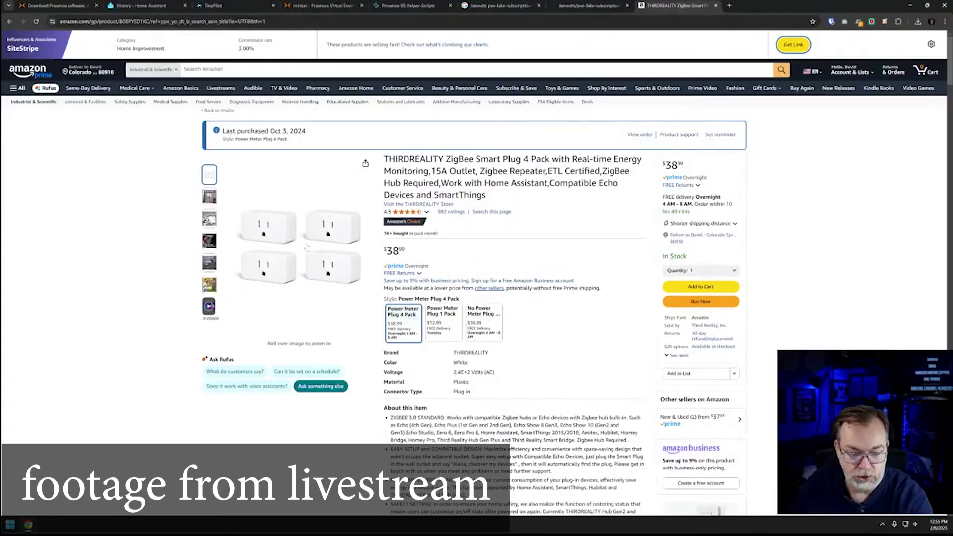
Step: Zoom in on the THIRDREALITY ZigBee Smart Plug 4 Pack product image on Amazon
mouse_move(298, 243)
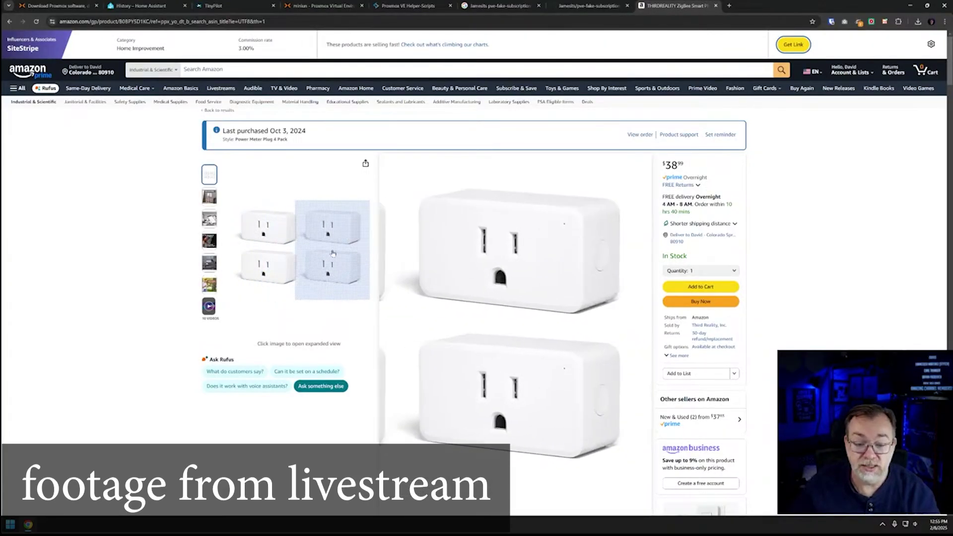